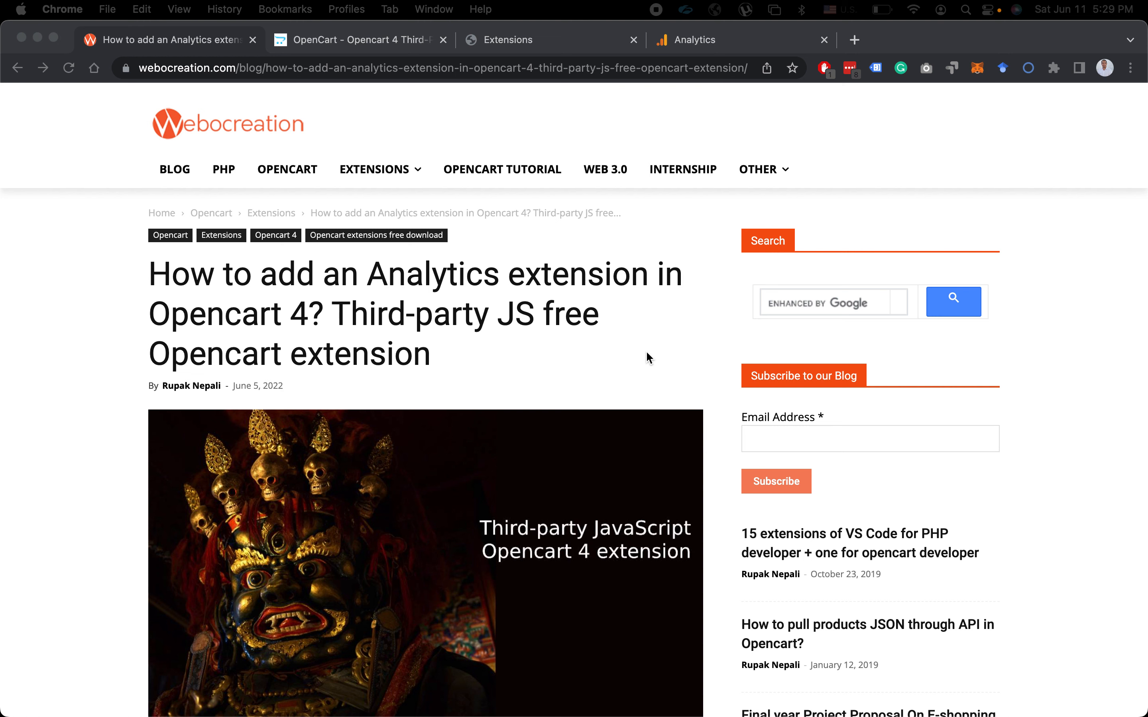
# - Download the Opencart 4 Analytics package from the Opencart 4 Third-Party JS - Google Analytics extension page in the OpenCart marketplace
pyautogui.click(347, 39)
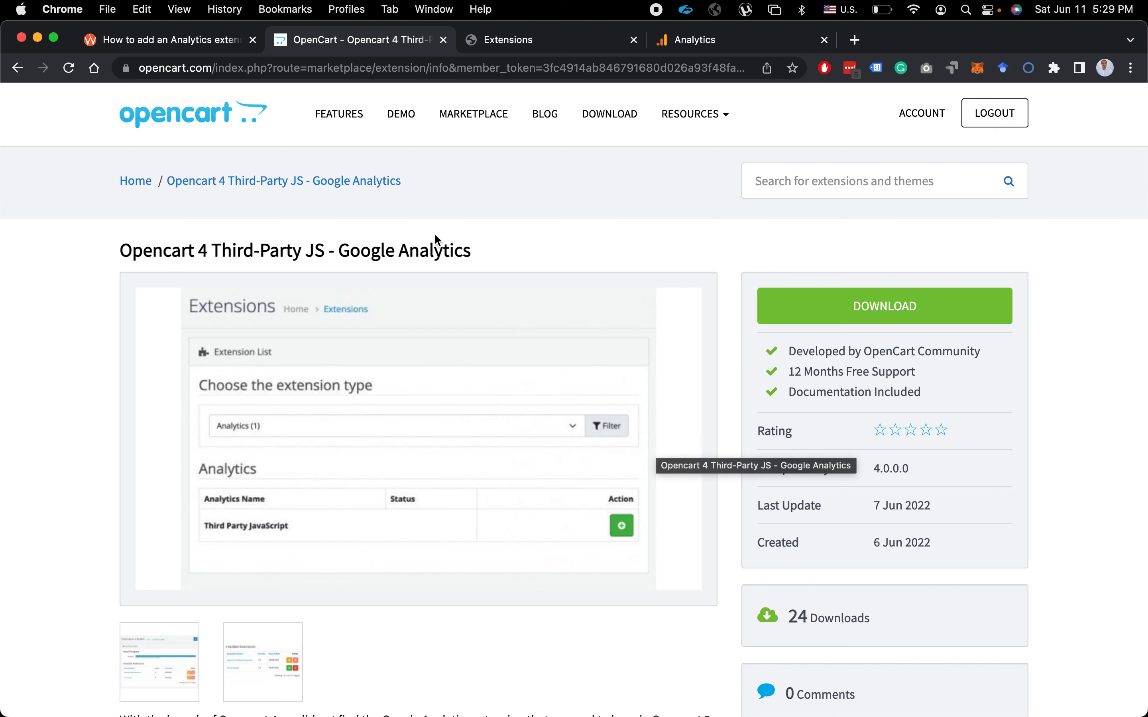
pyautogui.click(136, 42)
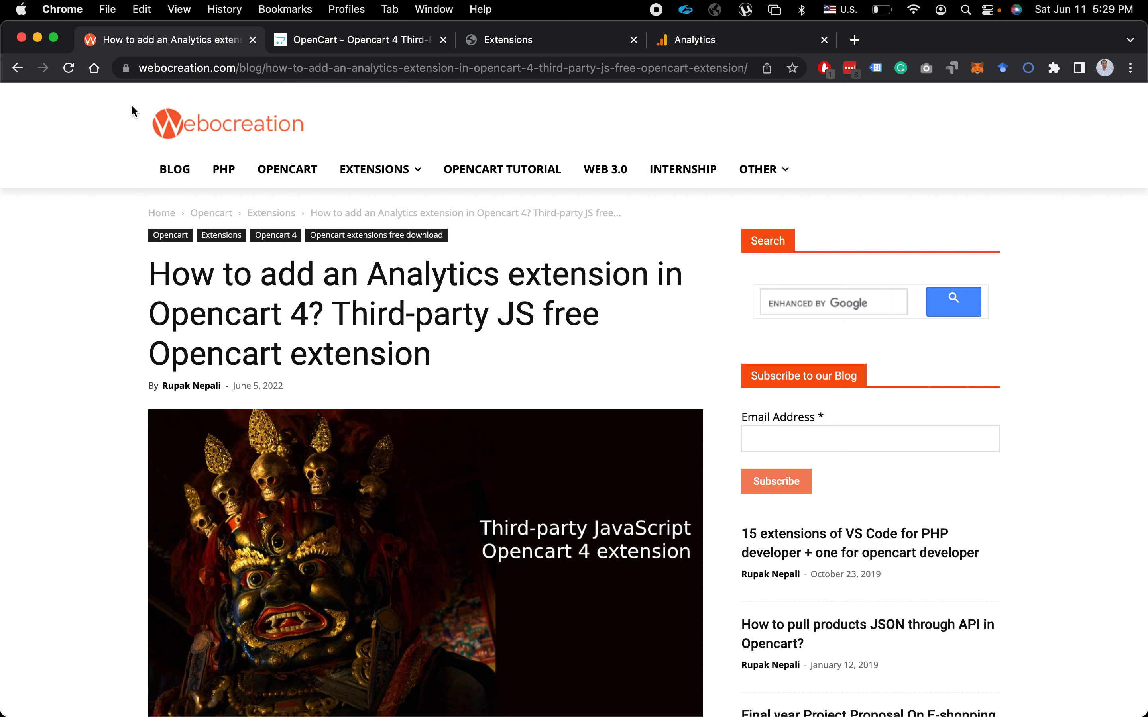
pyautogui.scroll(-6, 103, 426)
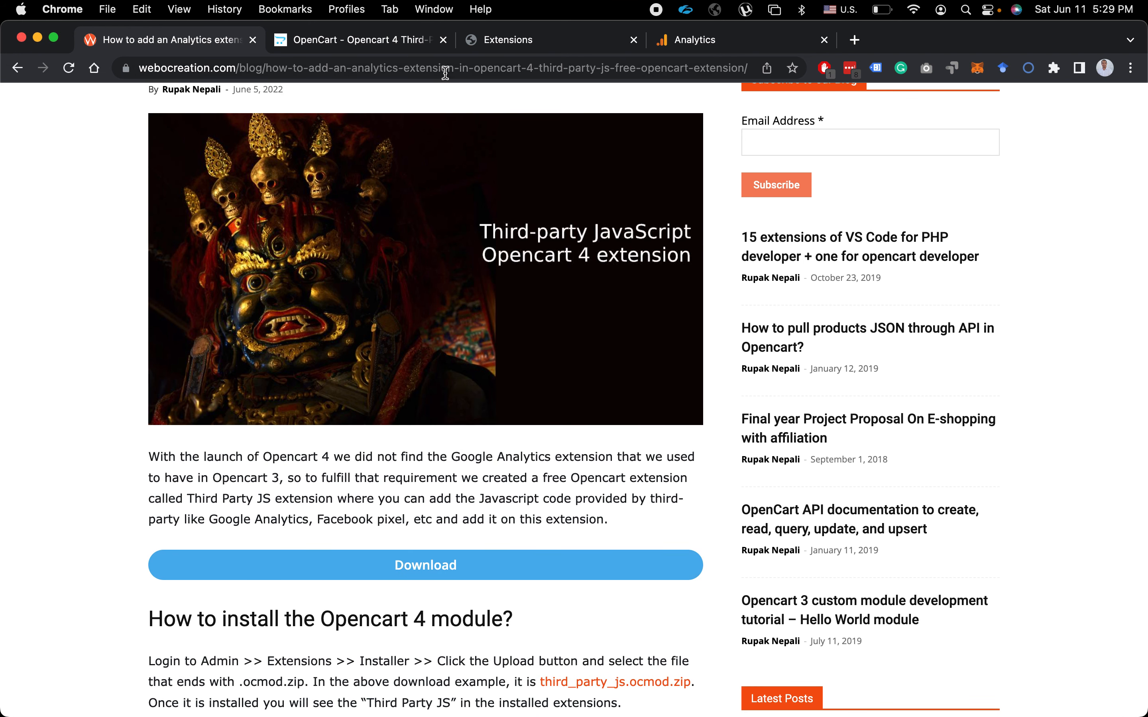
pyautogui.click(359, 43)
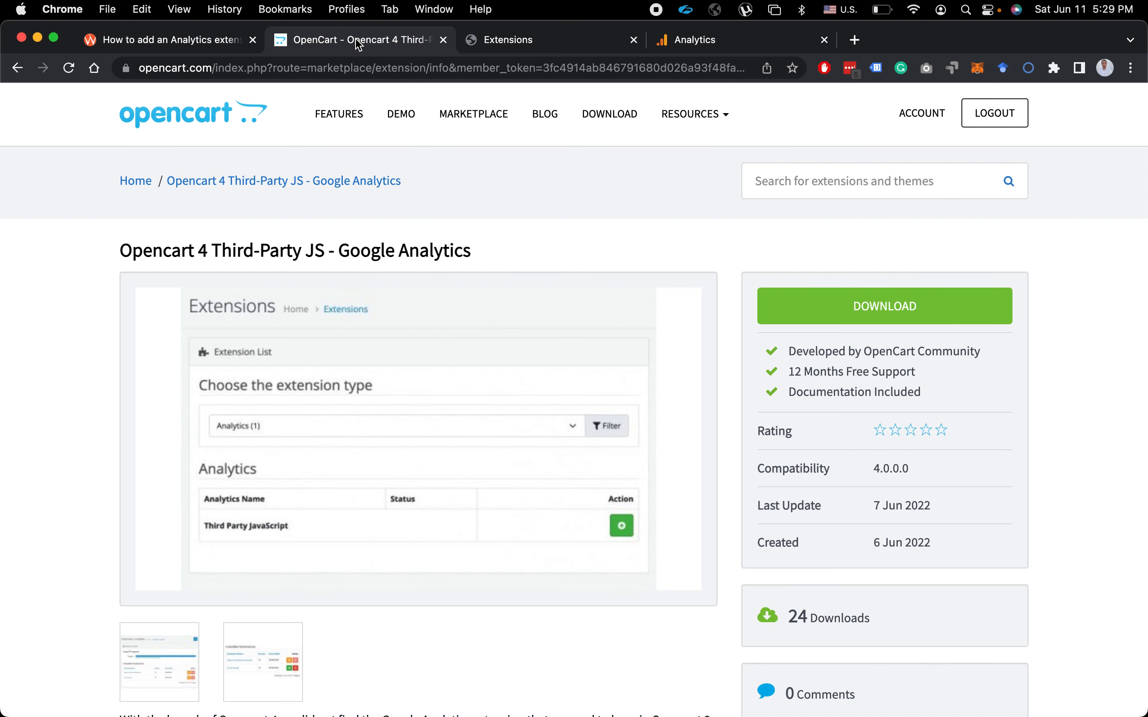
pyautogui.click(853, 304)
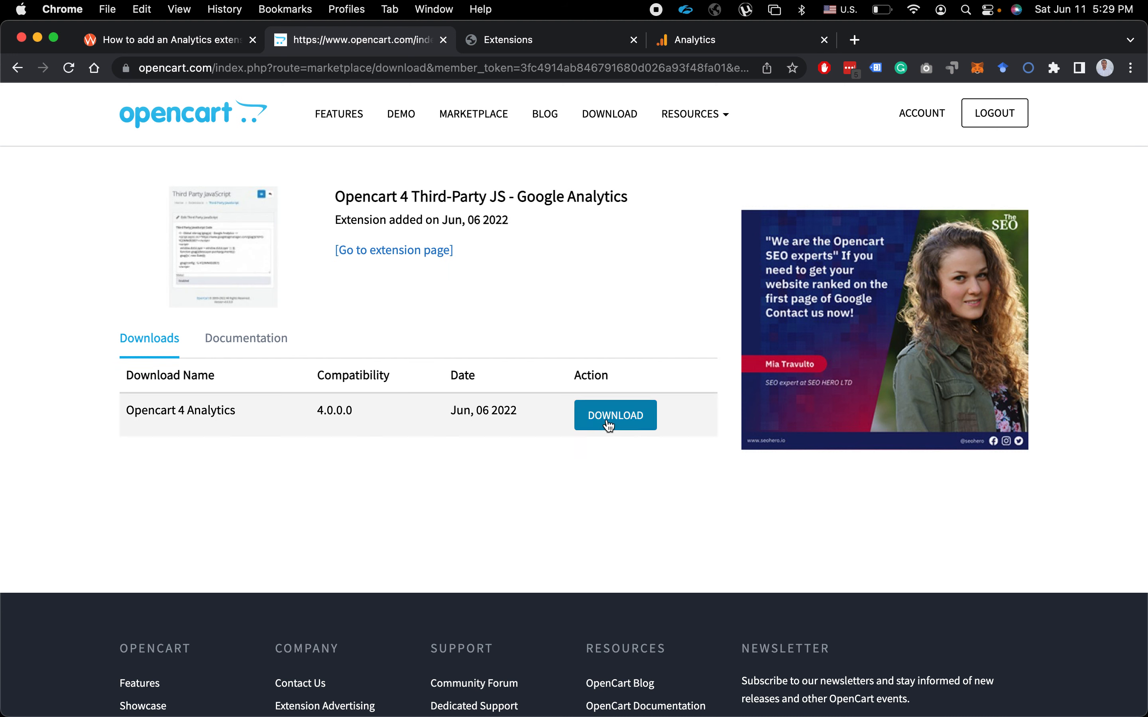
pyautogui.click(610, 427)
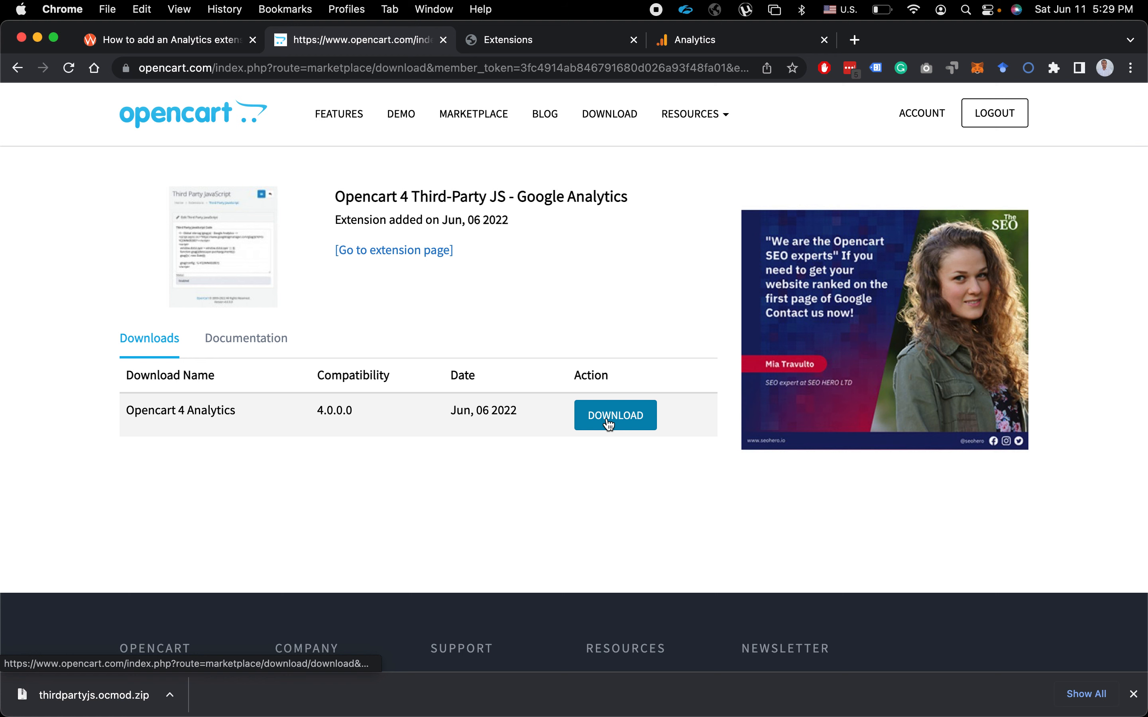
# - In the store admin's Extension Installer, upload thirdpartyjs.ocmod.zip from Downloads, allowing all file formats
pyautogui.click(510, 43)
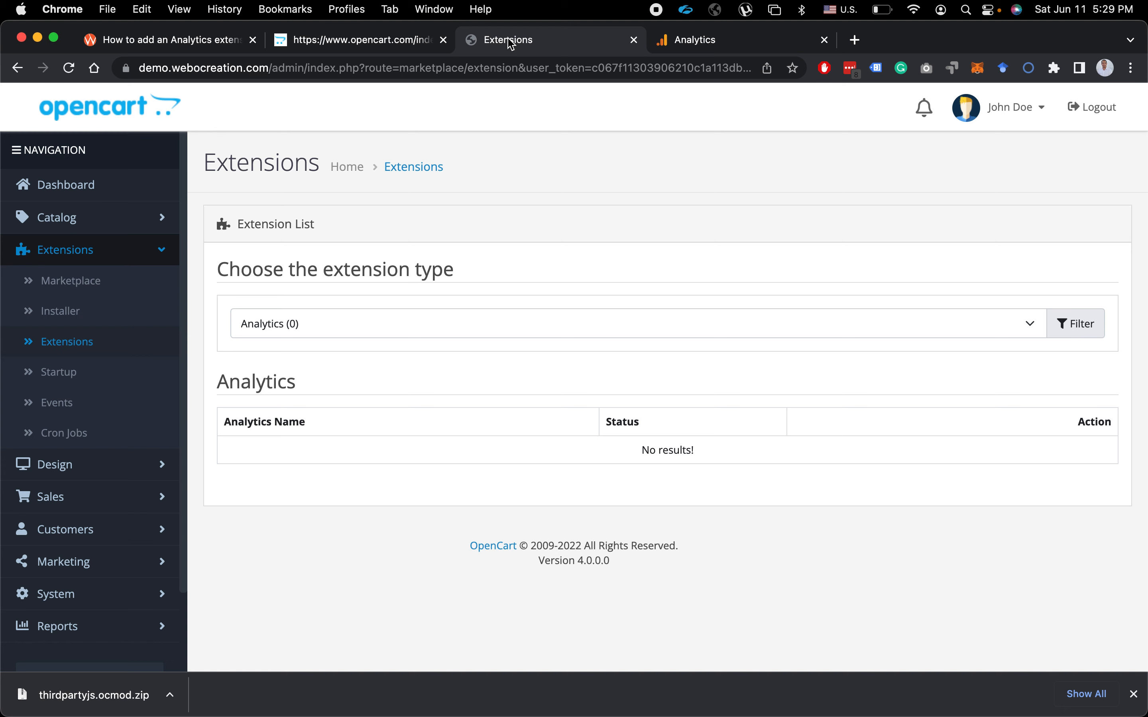
pyautogui.click(63, 314)
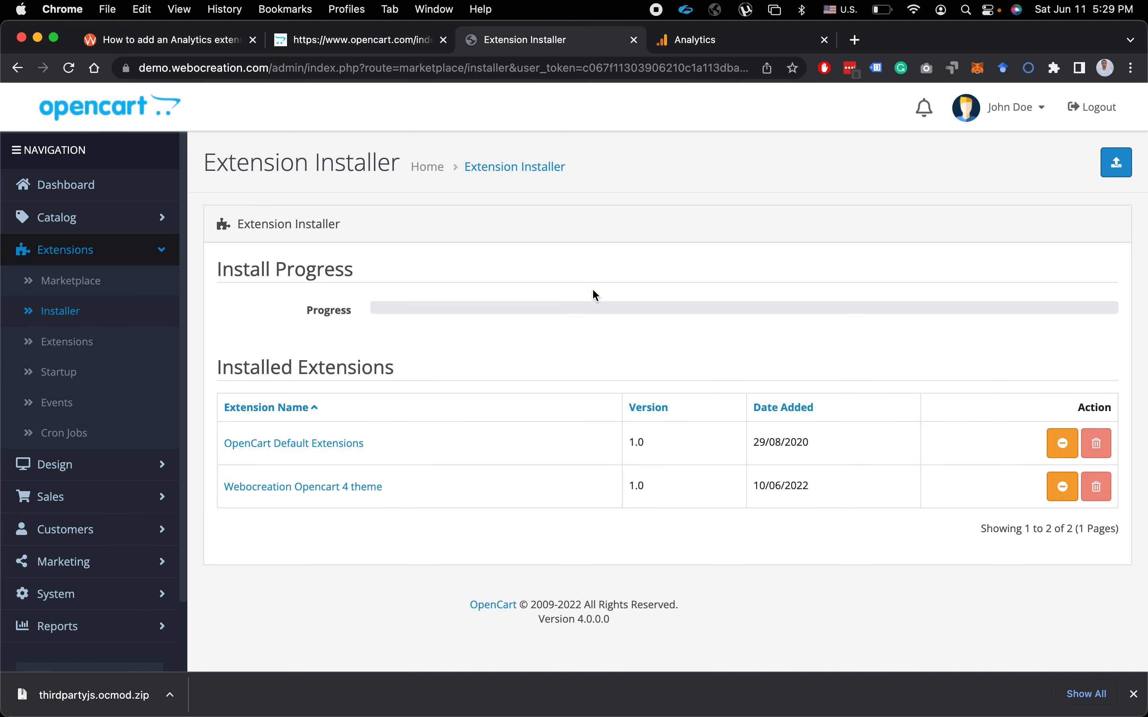
pyautogui.click(1120, 165)
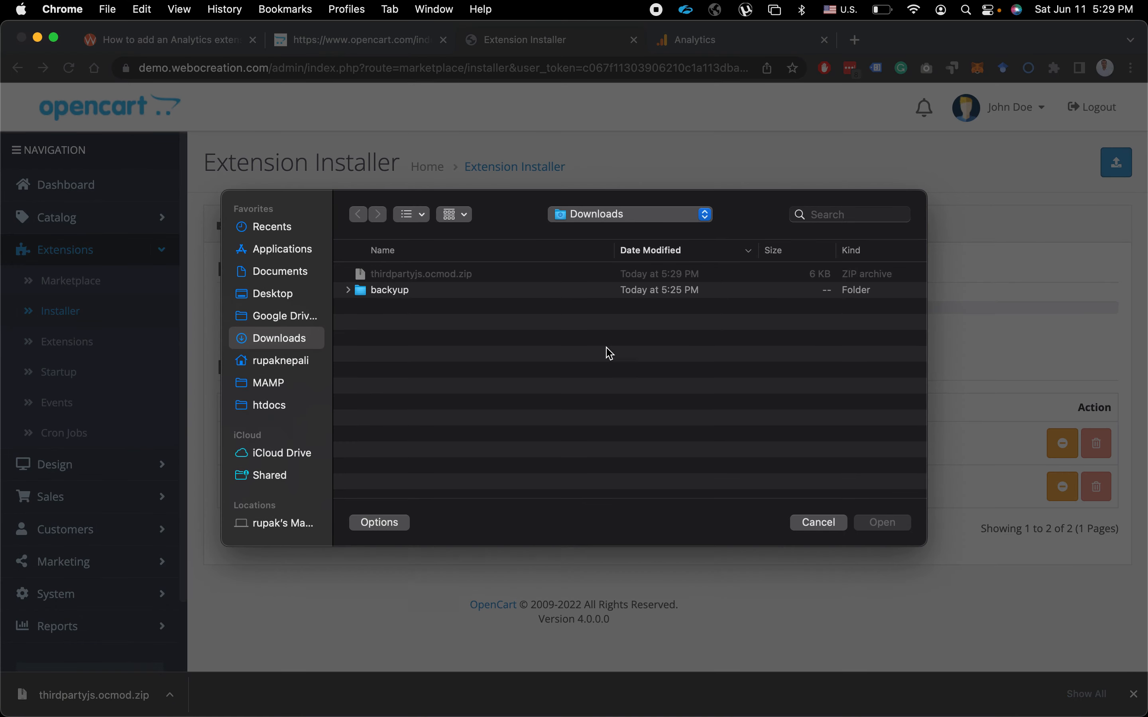
pyautogui.click(393, 524)
pyautogui.click(611, 486)
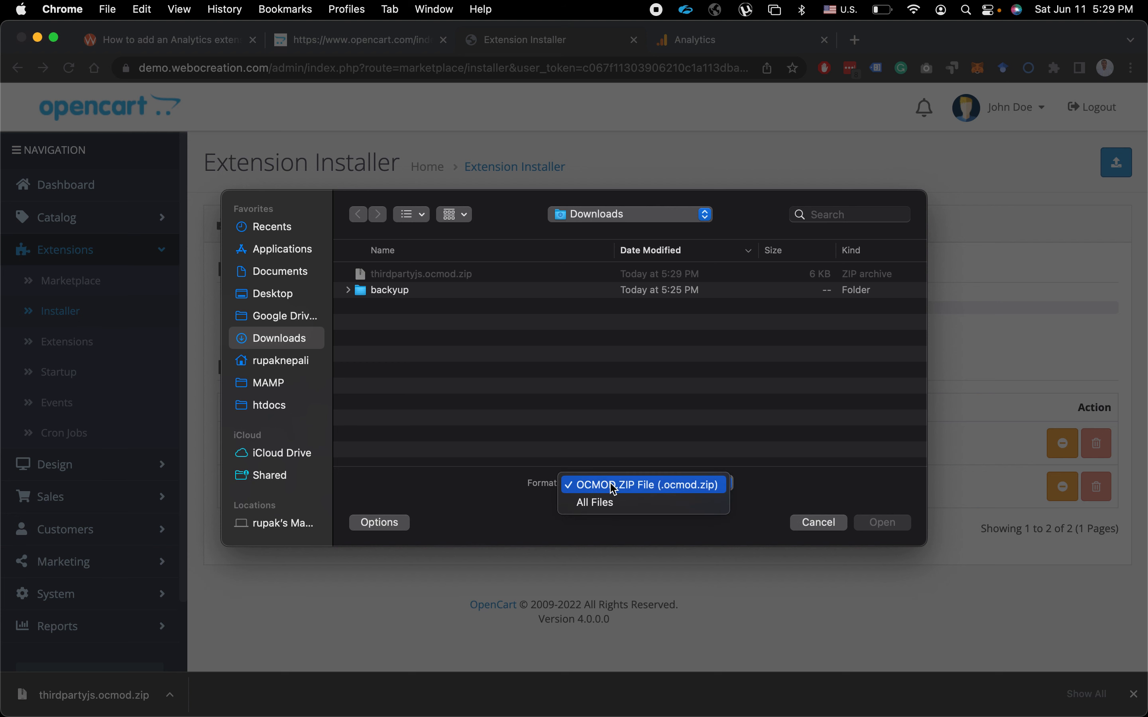
pyautogui.click(605, 504)
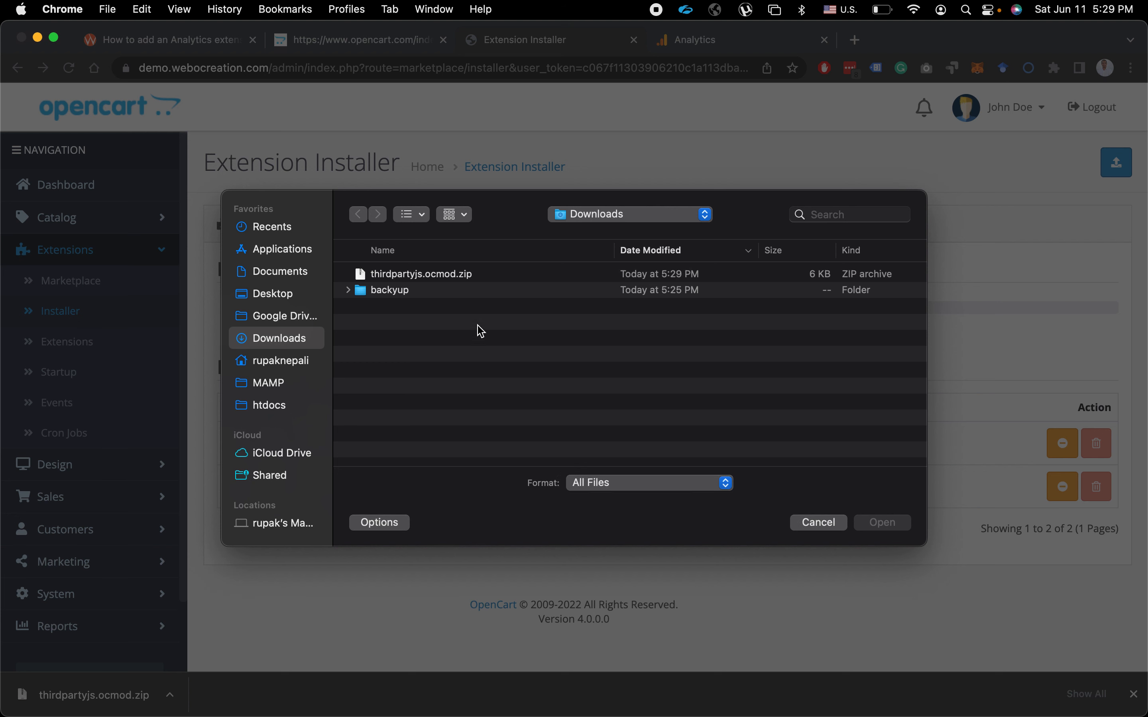
pyautogui.click(430, 278)
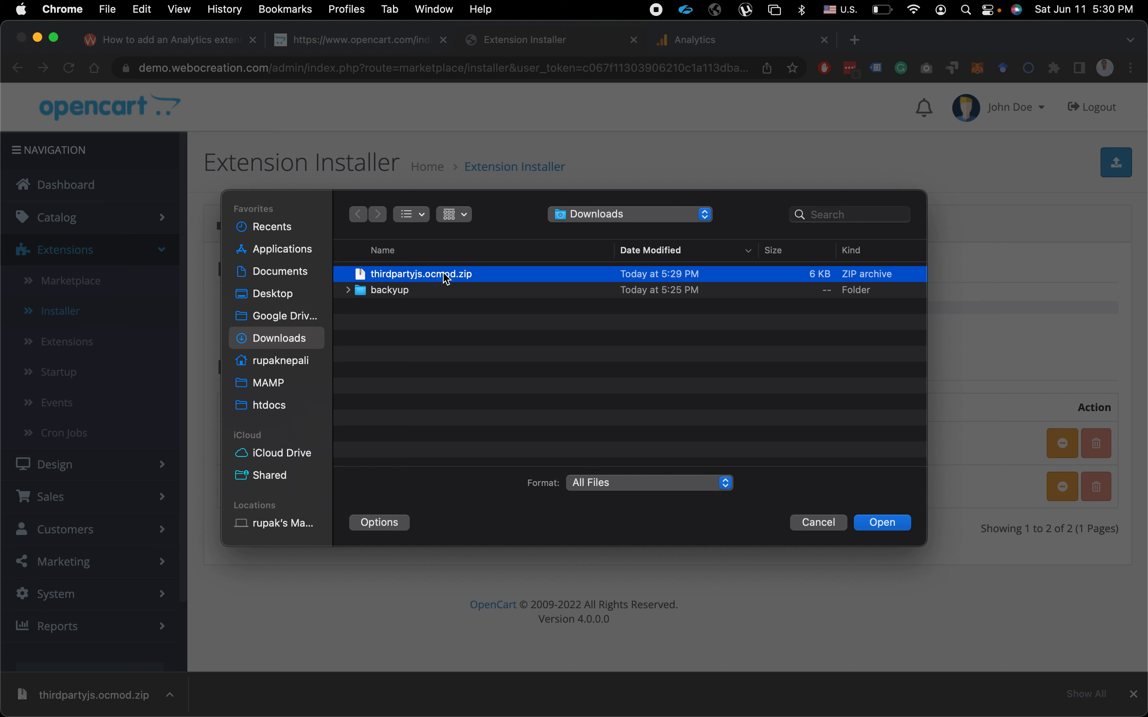
pyautogui.click(887, 527)
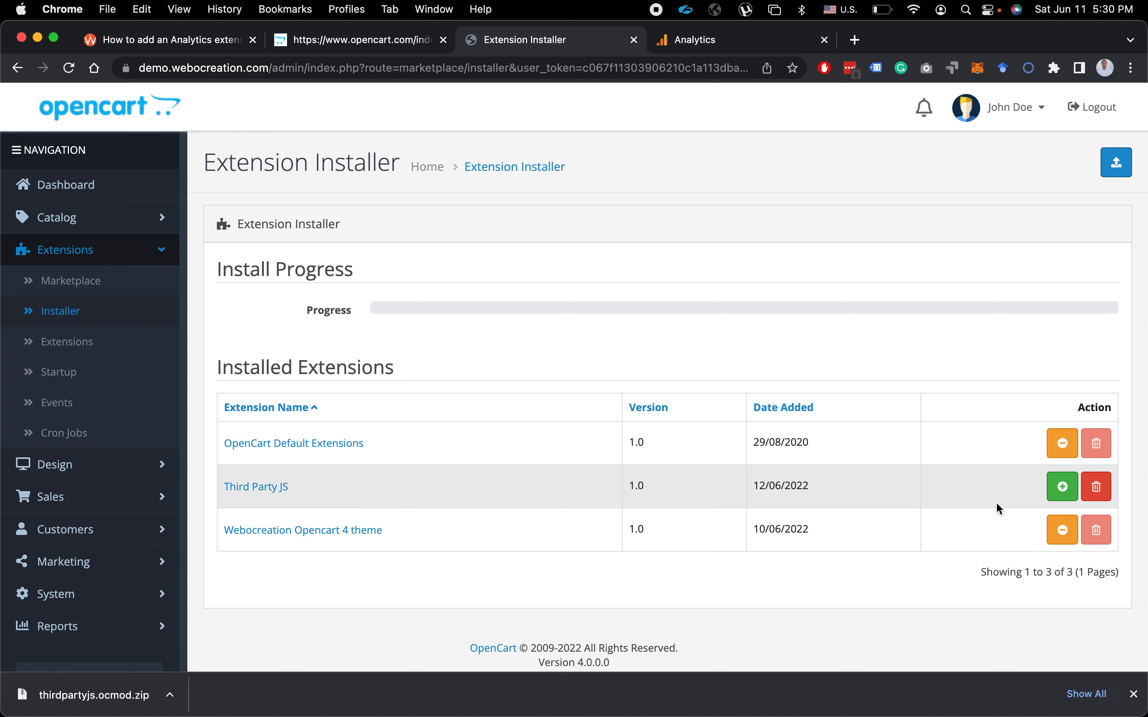
# - Install the uploaded Third Party JS package, and install Third Party JavaScript among the Analytics extensions
pyautogui.click(1061, 489)
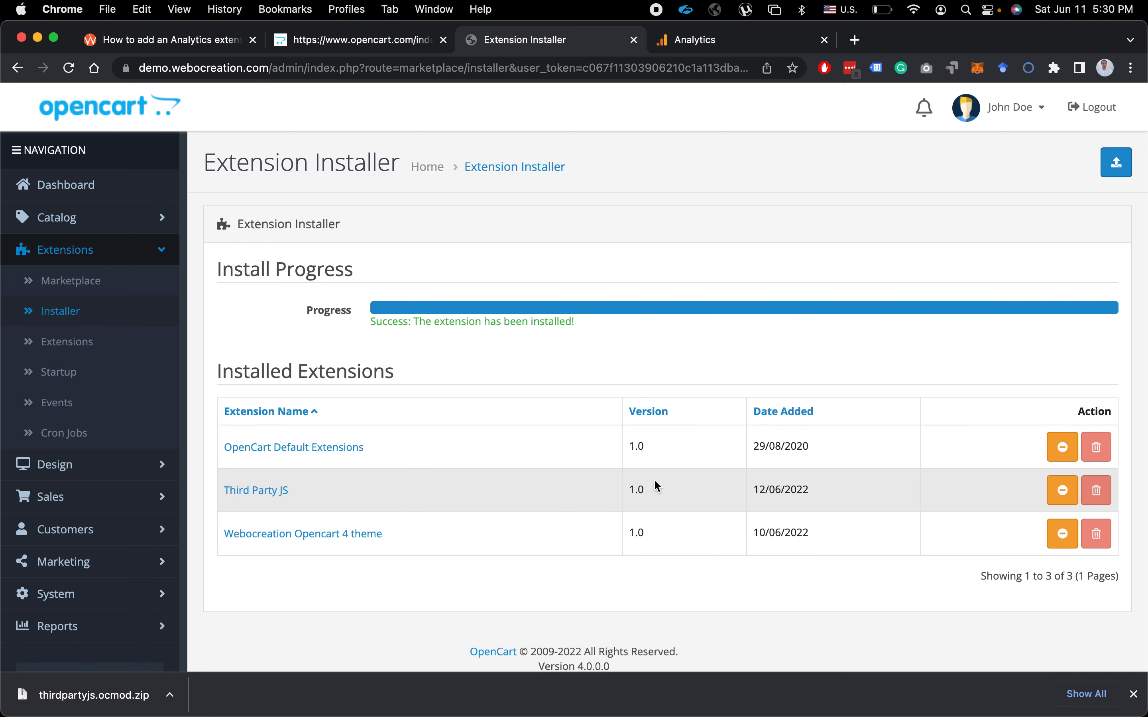
pyautogui.click(76, 343)
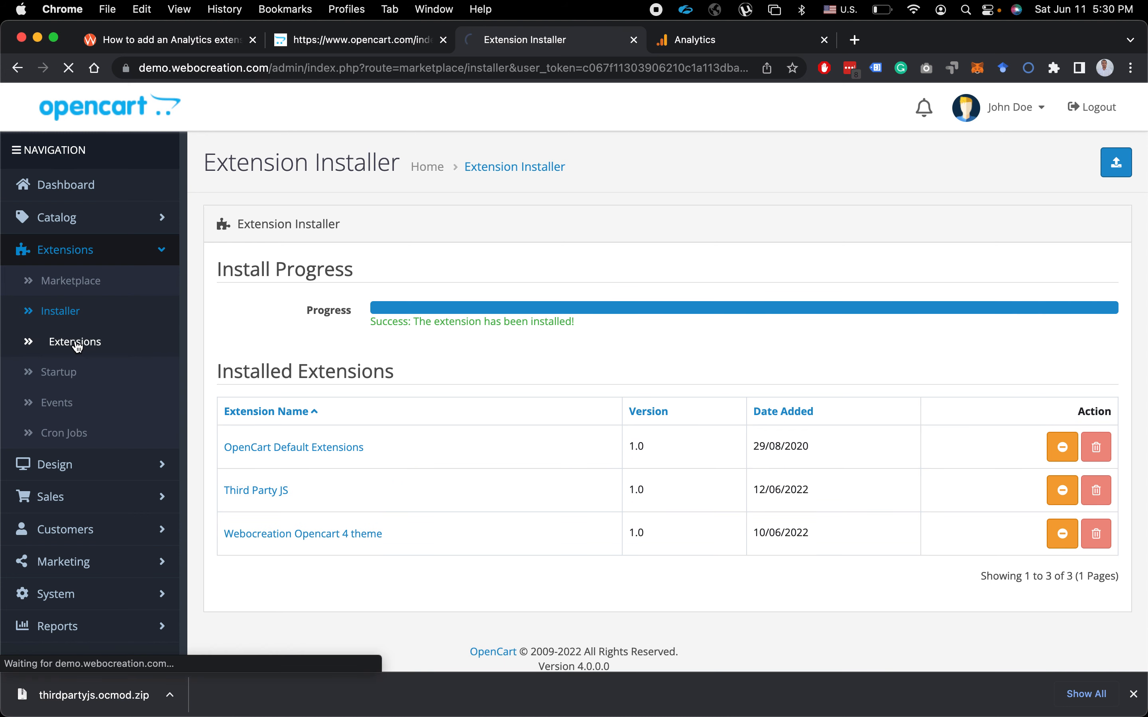
pyautogui.click(276, 325)
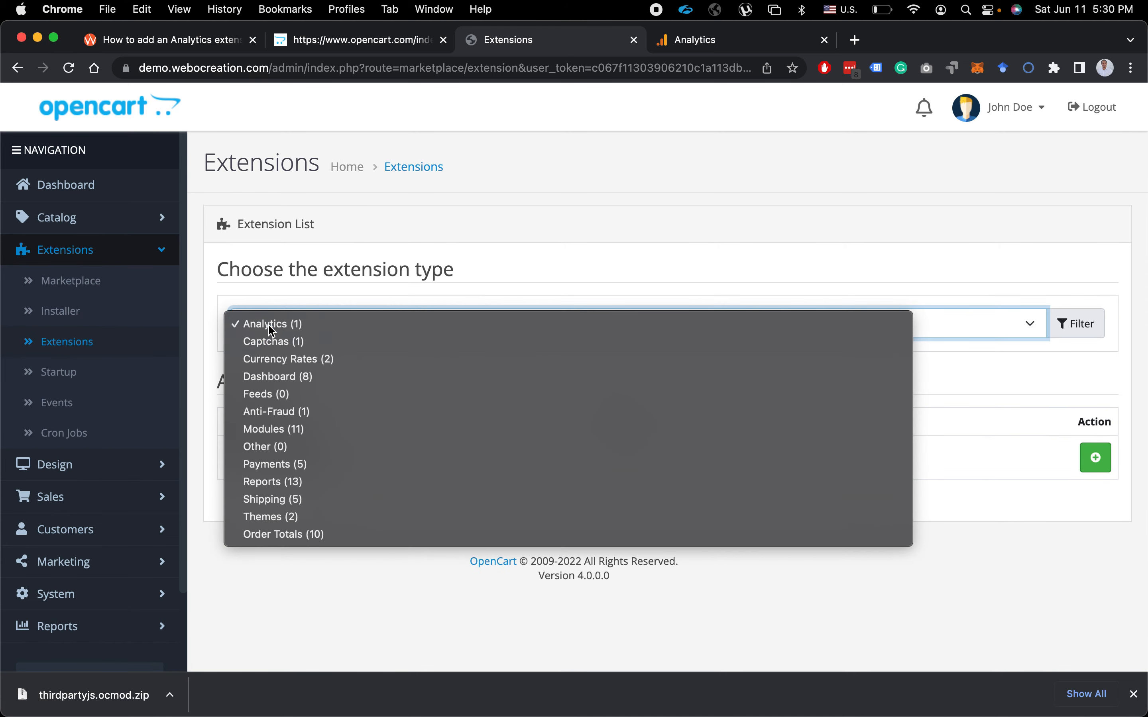
pyautogui.click(268, 324)
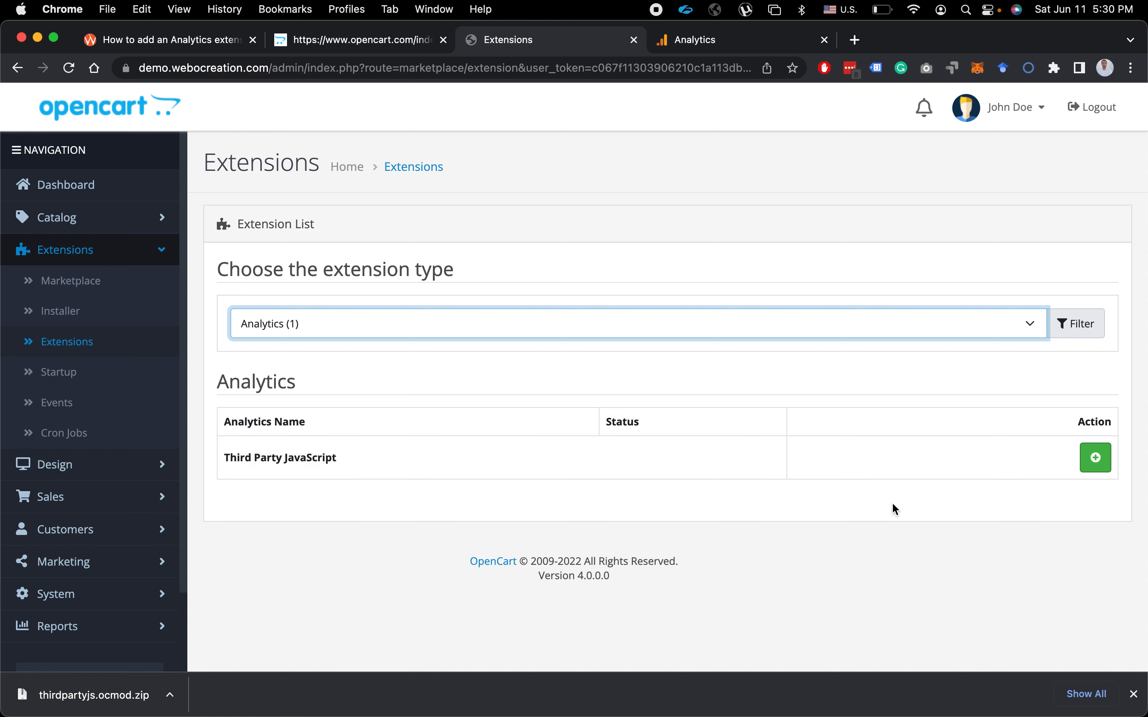
pyautogui.click(1096, 458)
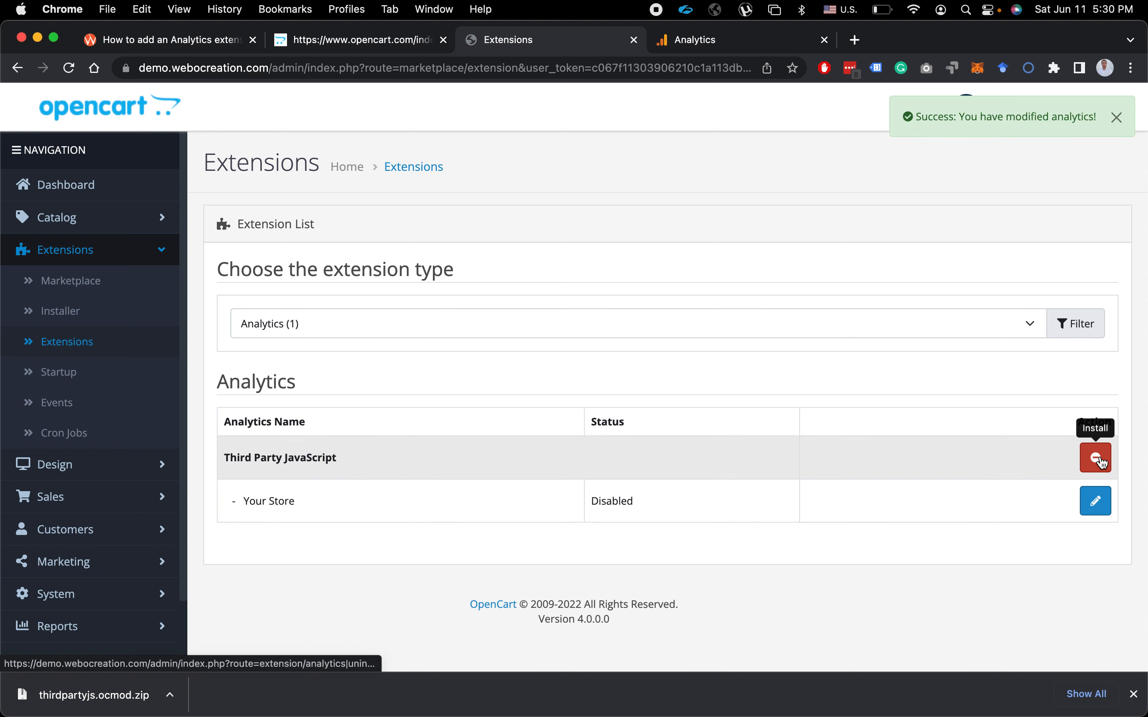
# - Edit the Third Party JavaScript extension for Your Store and set its status to Enabled
pyautogui.click(1096, 502)
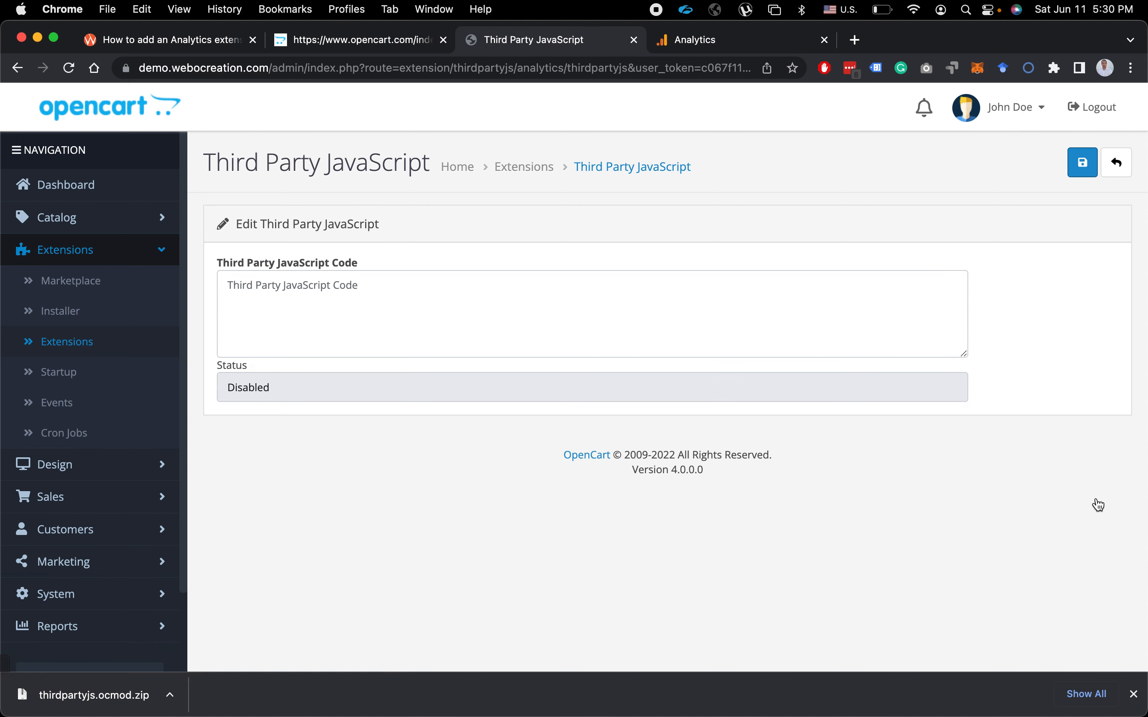
pyautogui.click(236, 390)
pyautogui.click(251, 370)
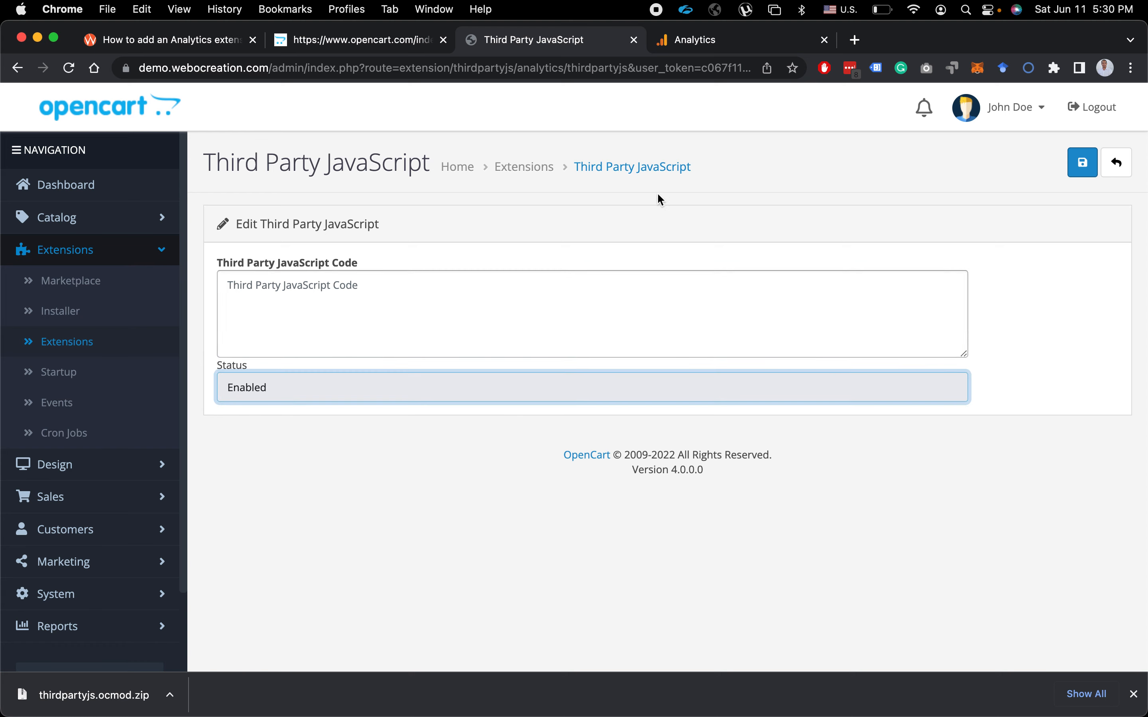
# - In Google Analytics, copy the complete Global site tag (gtag.js) code from the webocreation.com web stream's tagging instructions
pyautogui.click(735, 47)
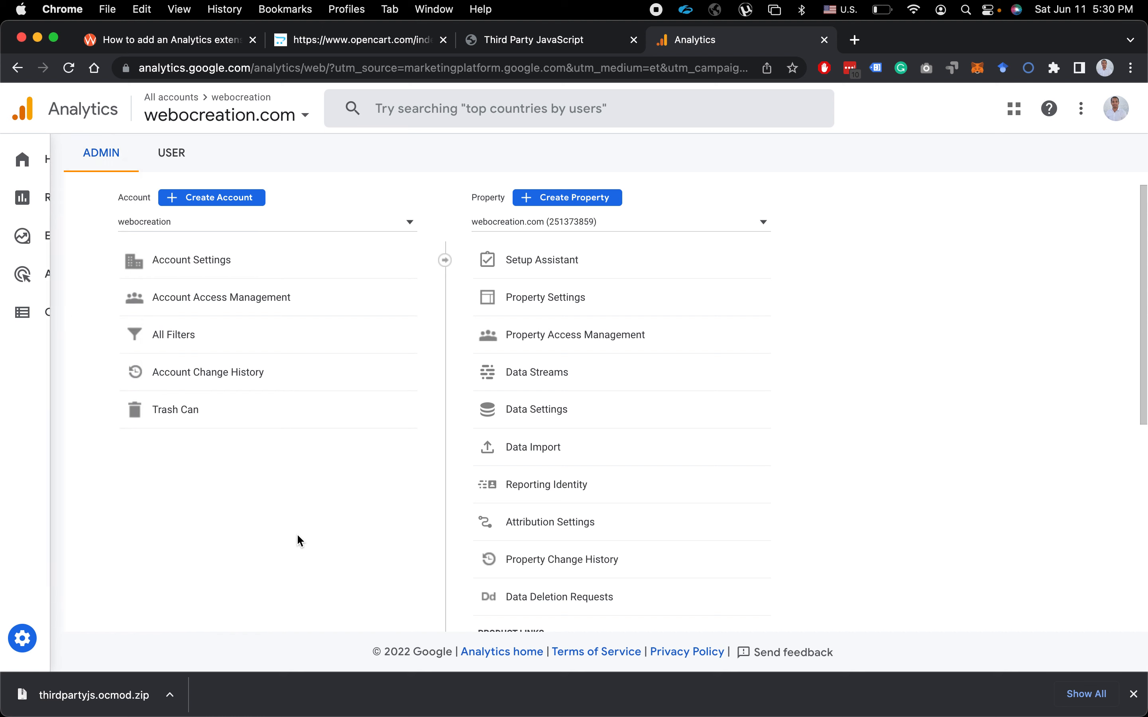
pyautogui.click(526, 261)
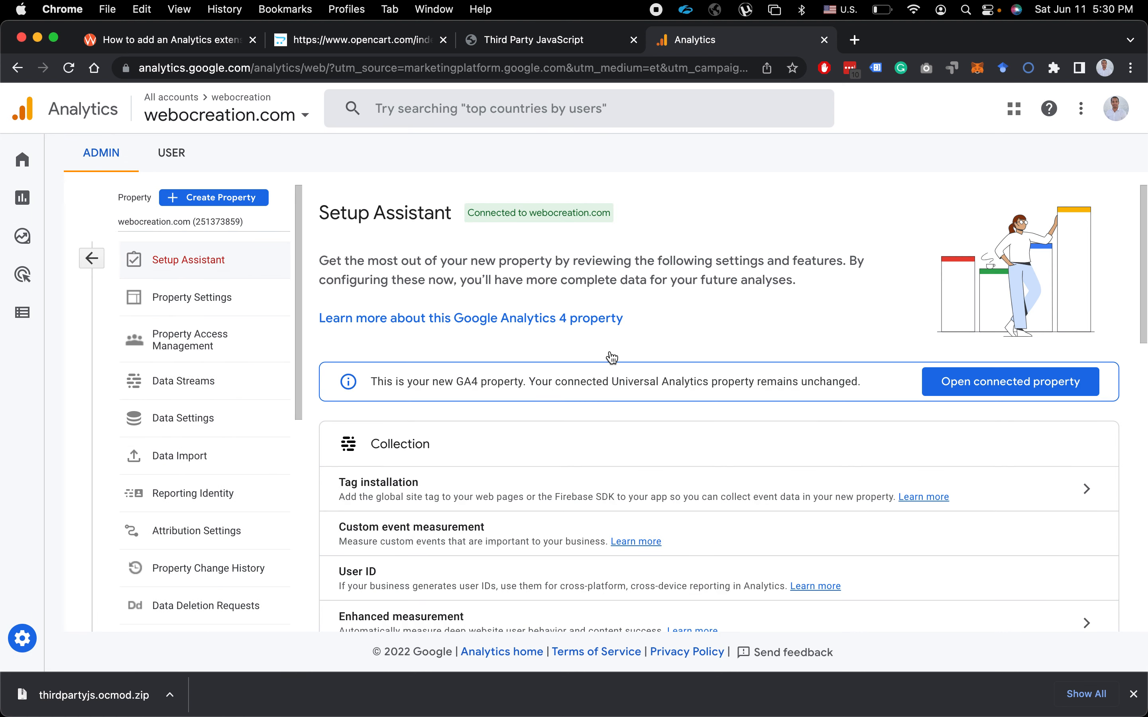
pyautogui.click(1086, 493)
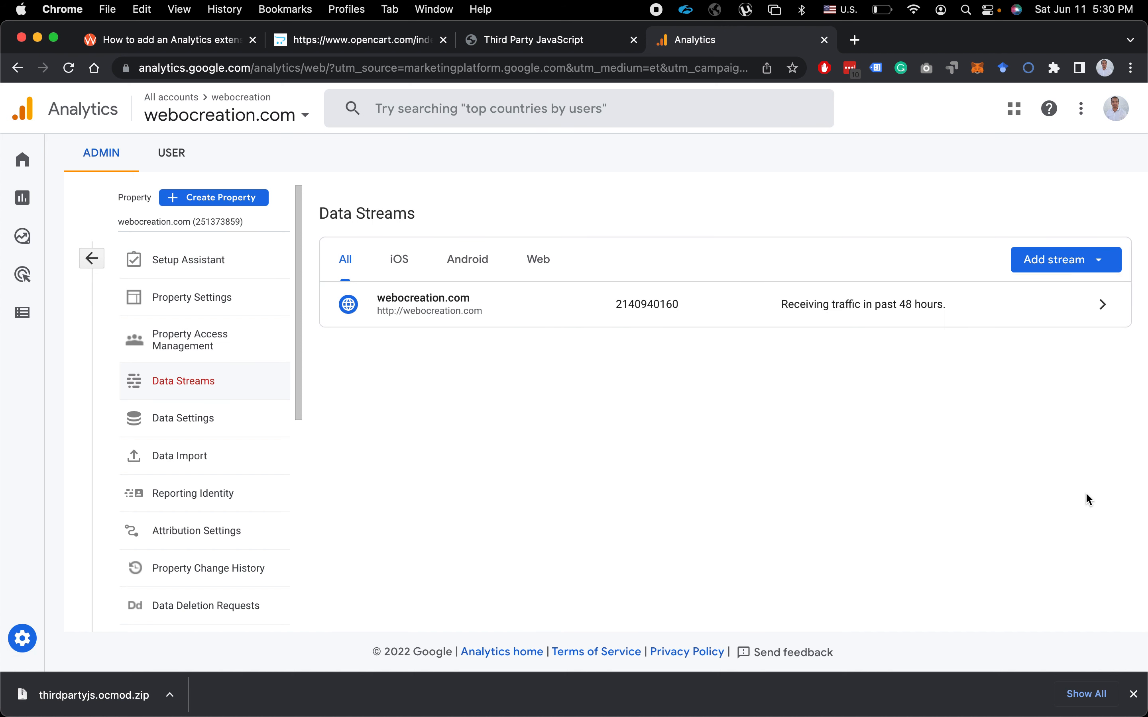
pyautogui.click(1106, 313)
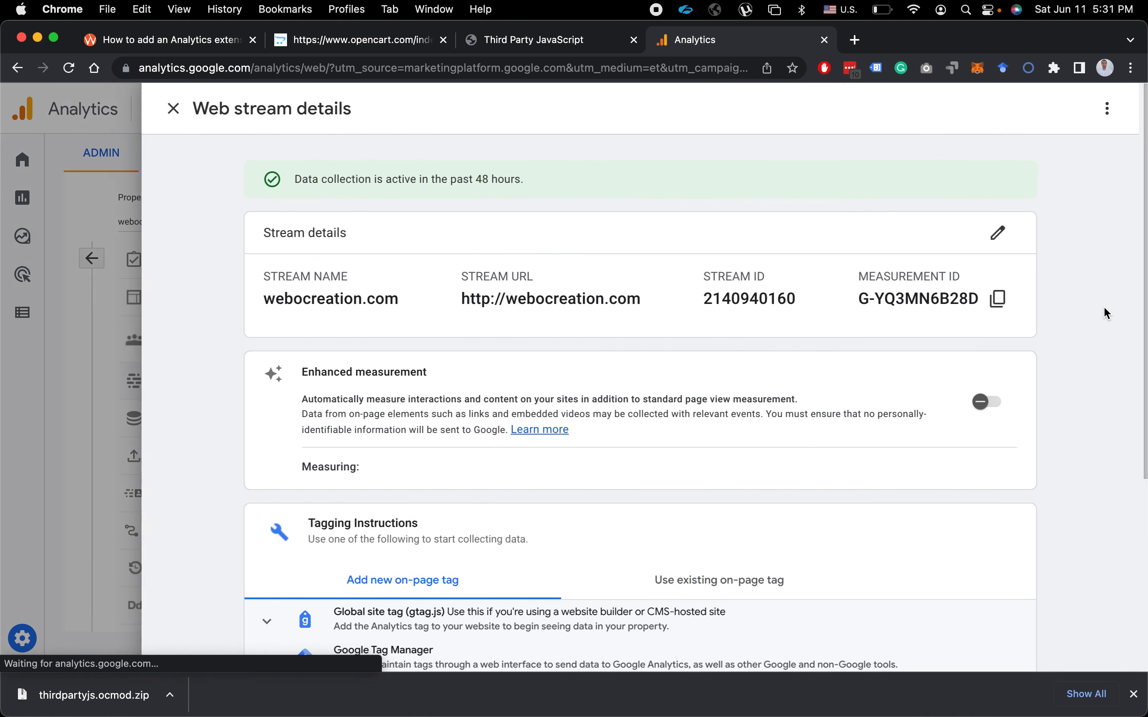
pyautogui.scroll(-2, 806, 413)
pyautogui.scroll(-3, 778, 421)
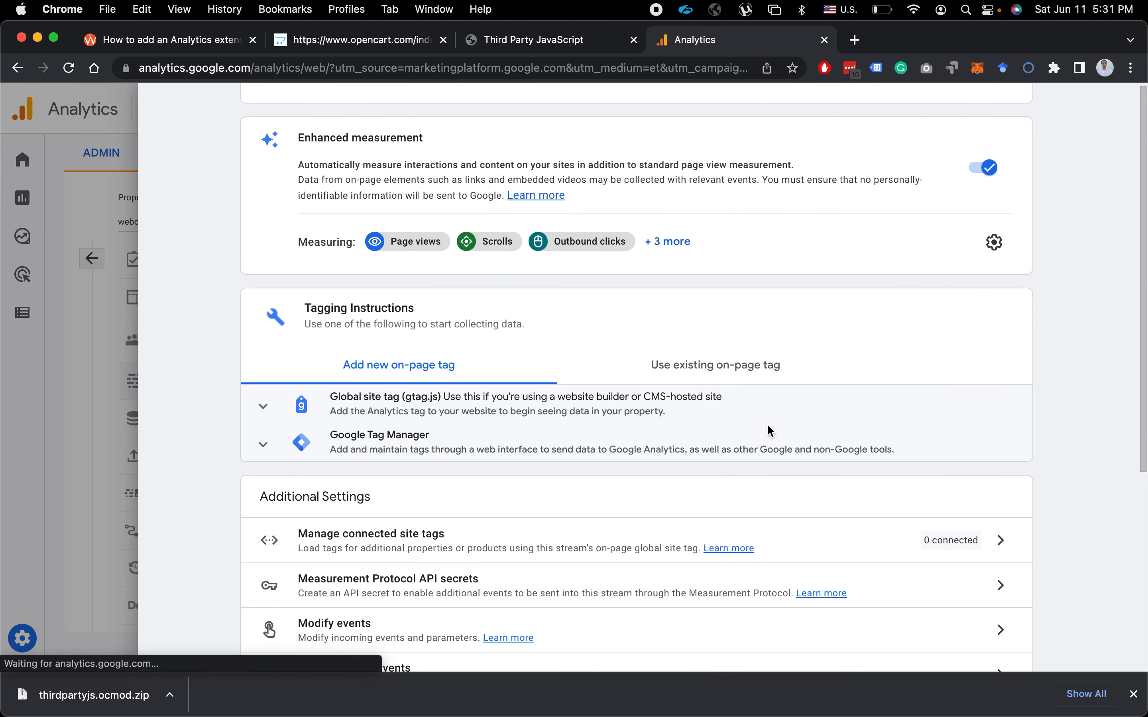
pyautogui.click(641, 409)
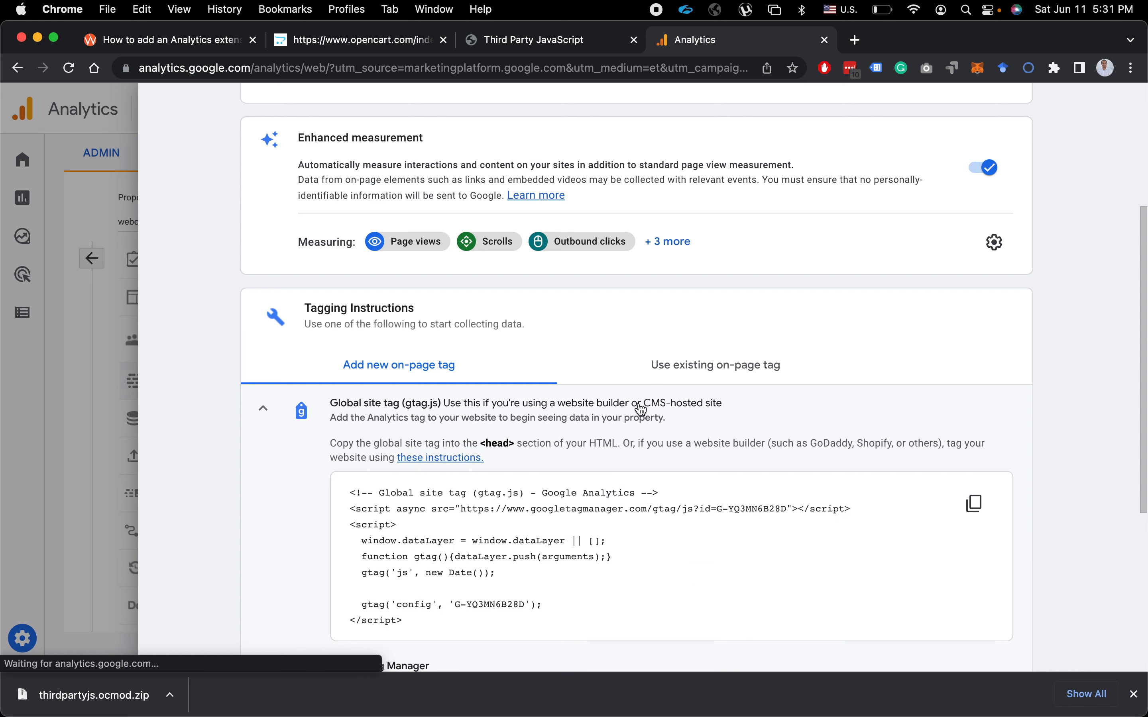
pyautogui.scroll(-1, 532, 572)
pyautogui.moveTo(414, 585); pyautogui.dragTo(342, 463)
pyautogui.press('super+c')
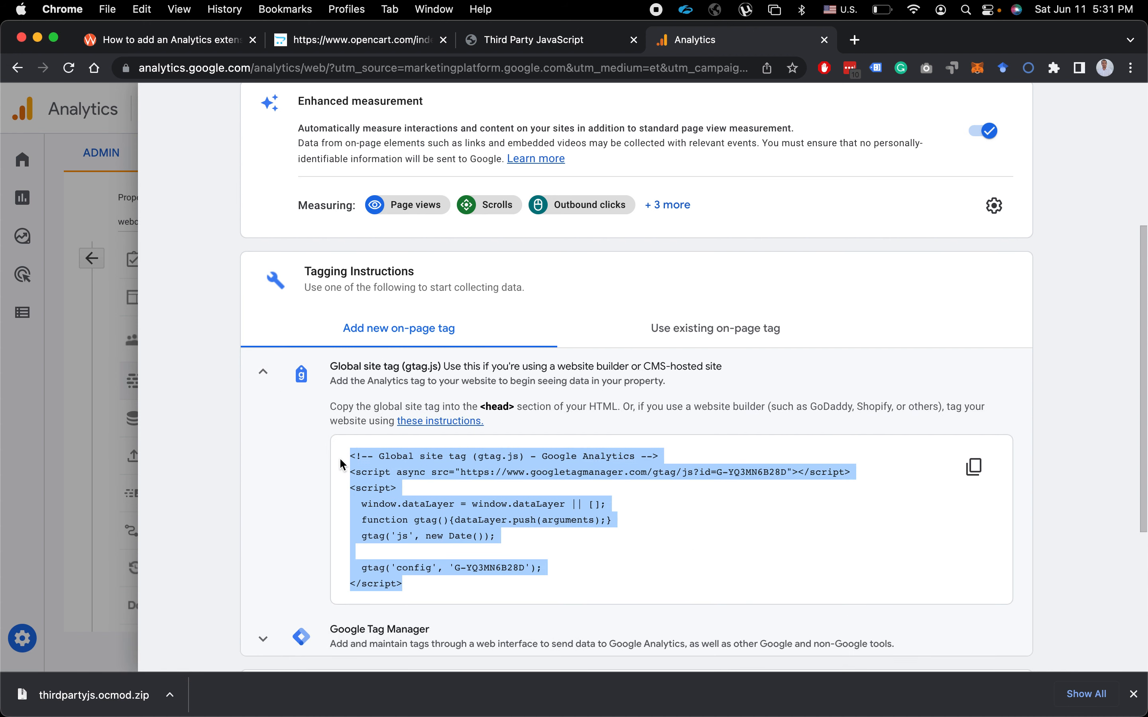
# - Paste the copied gtag.js code into the store's Third Party JavaScript Code field and save the extension settings
pyautogui.click(507, 42)
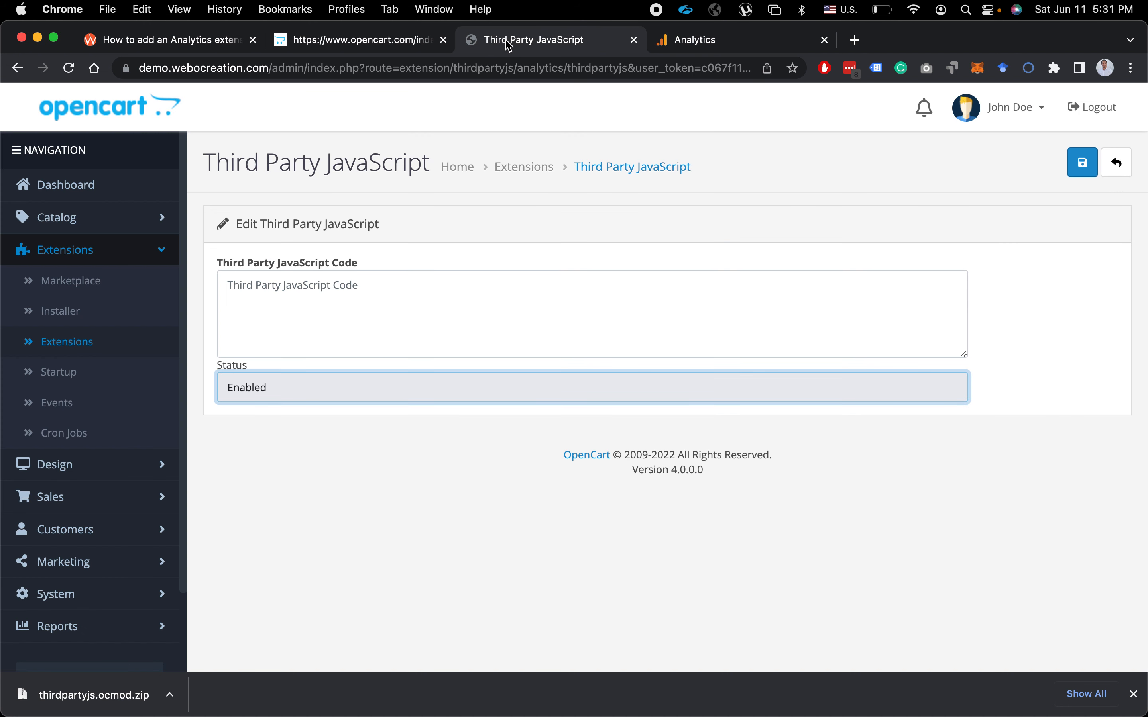
pyautogui.click(267, 288)
pyautogui.press('super+v')
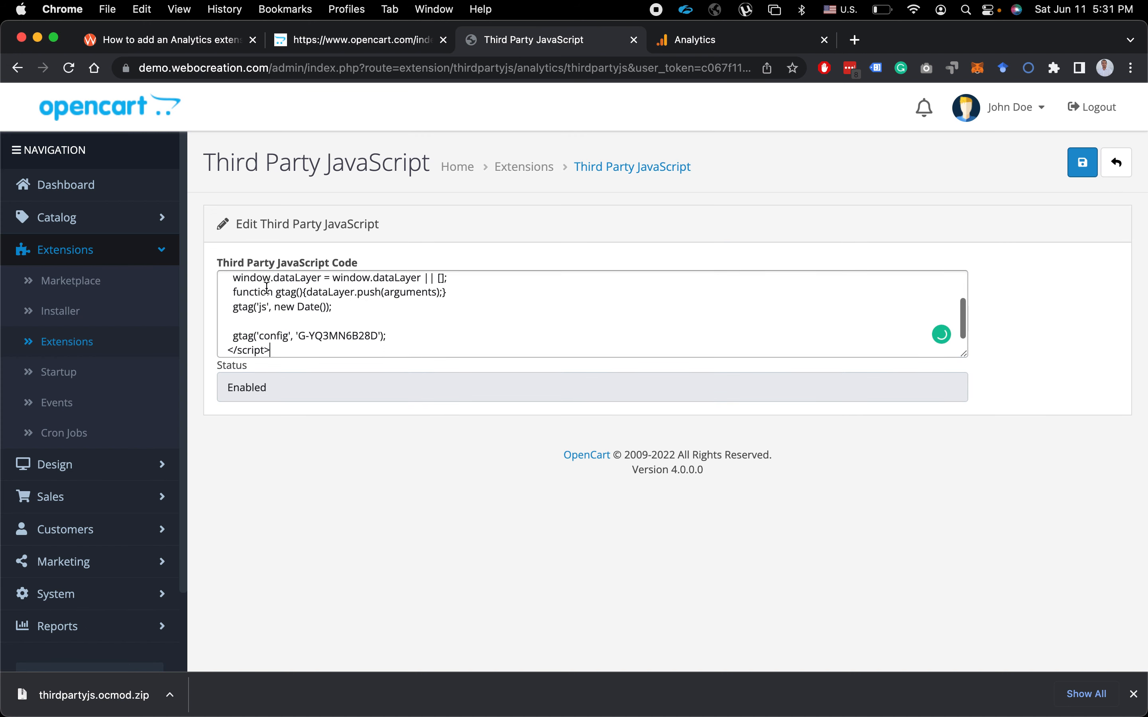
pyautogui.press('Return')
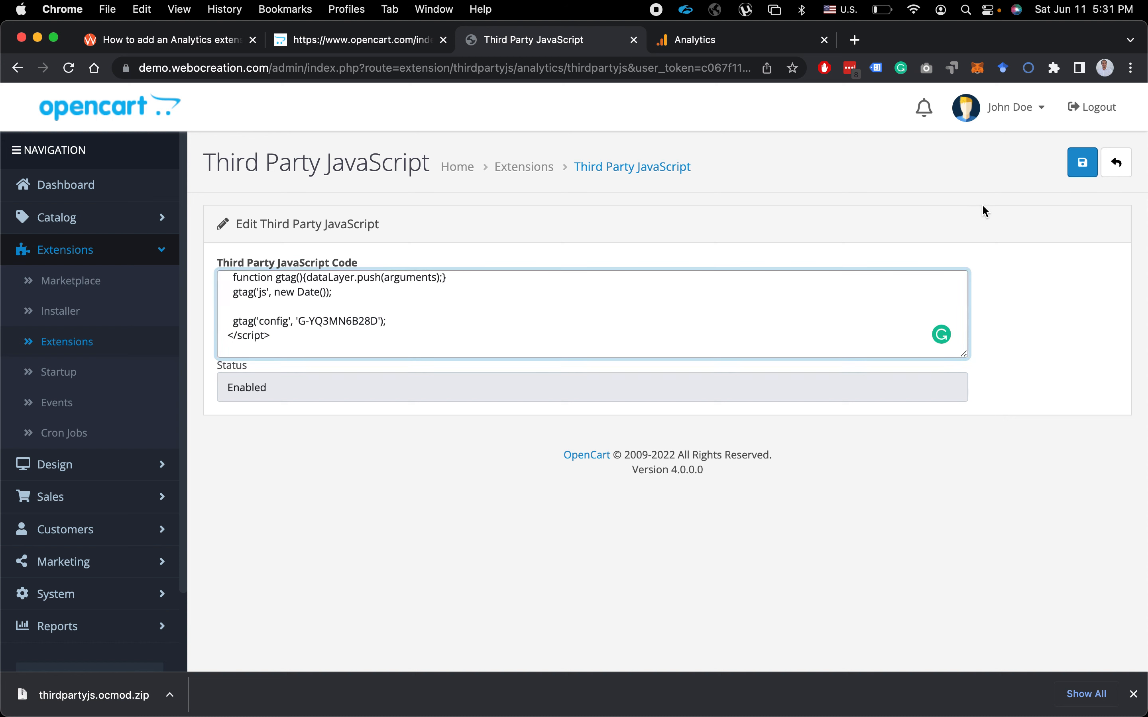
pyautogui.click(1083, 169)
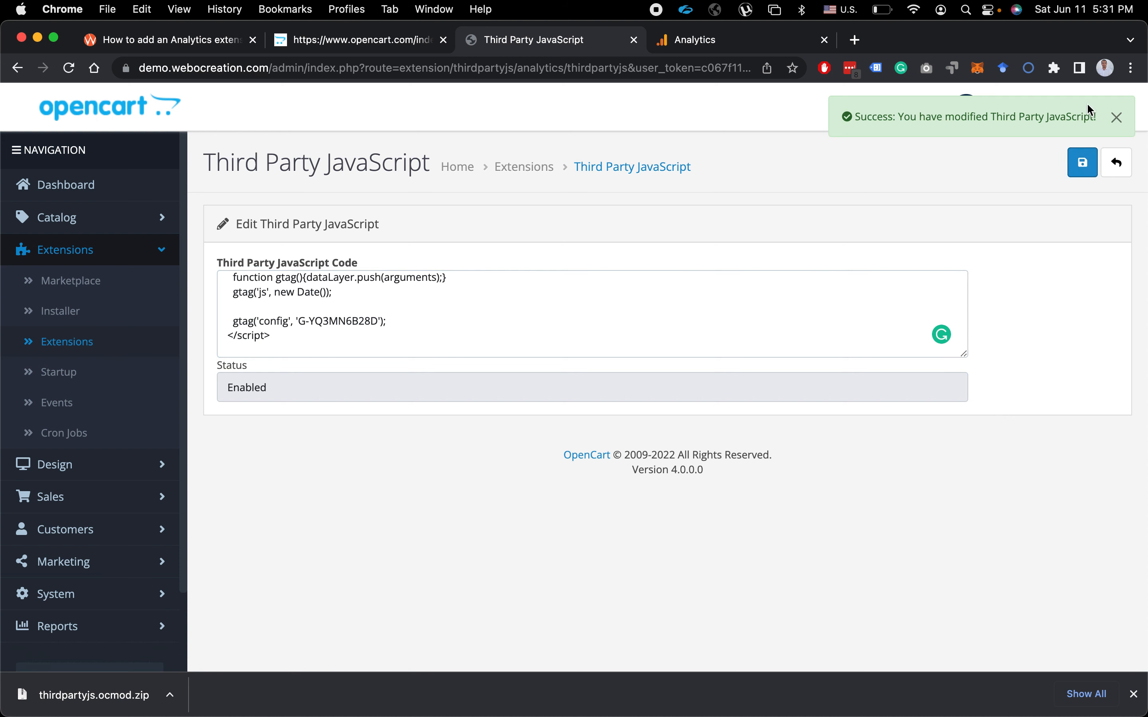
pyautogui.click(1116, 118)
# - Open the Your Store storefront and check its page source for the Google Analytics script, then return to the extension settings
pyautogui.click(1024, 109)
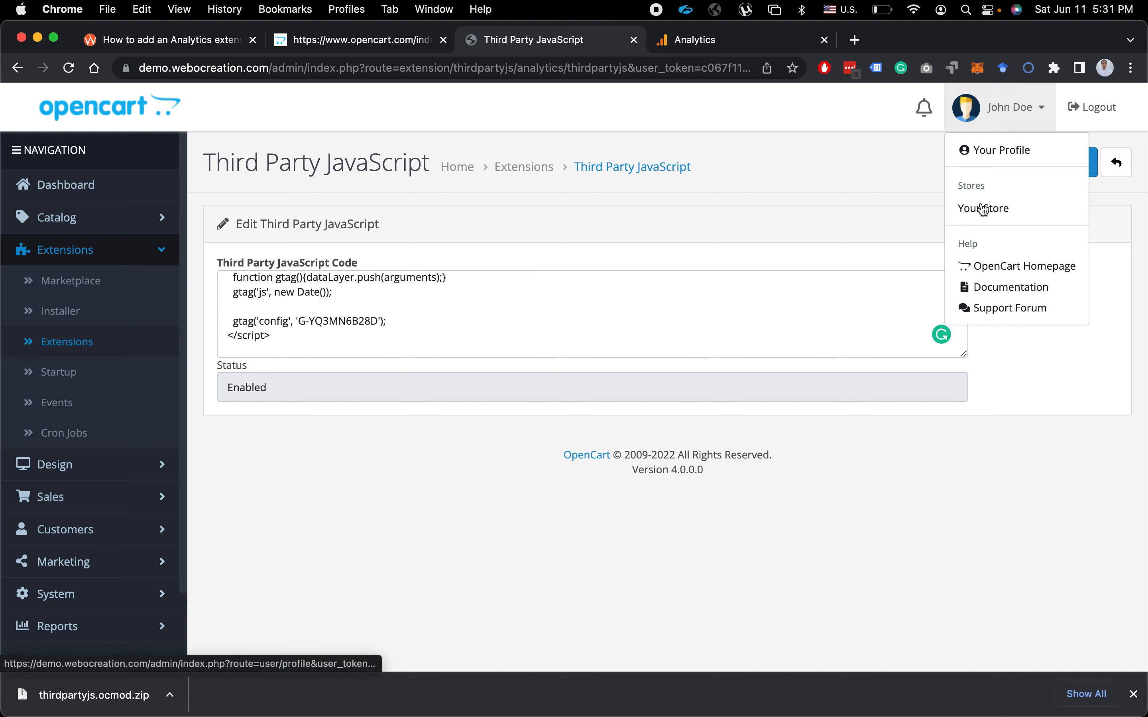
pyautogui.click(983, 210)
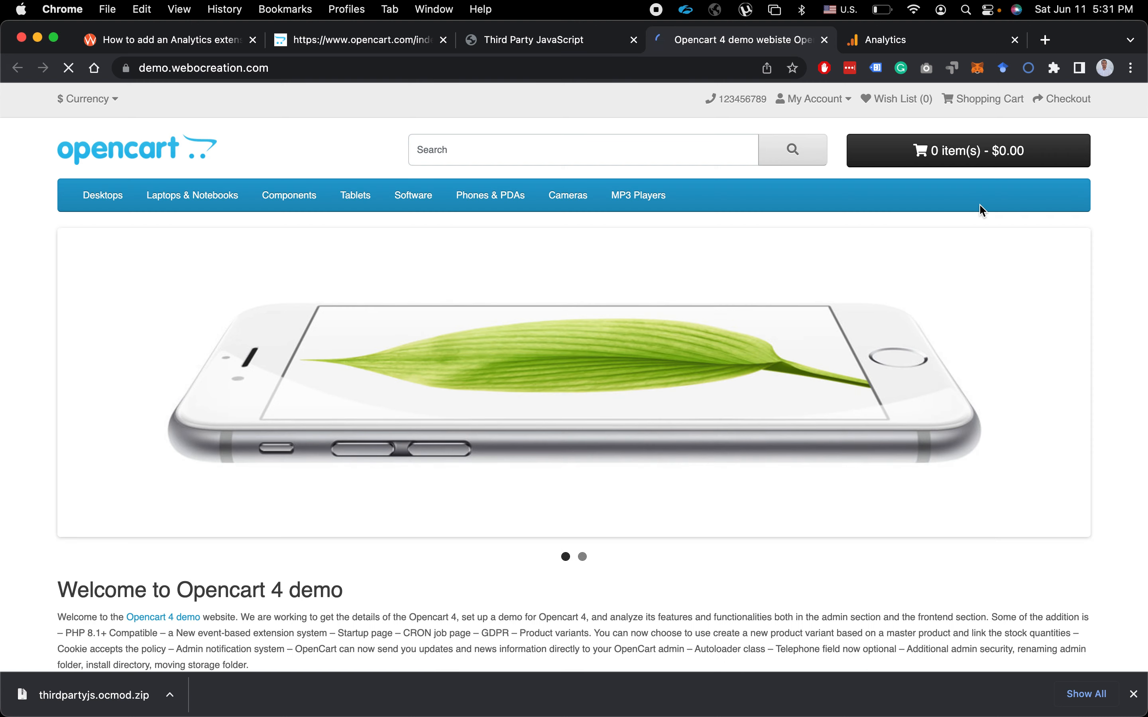
pyautogui.rightClick(22, 182)
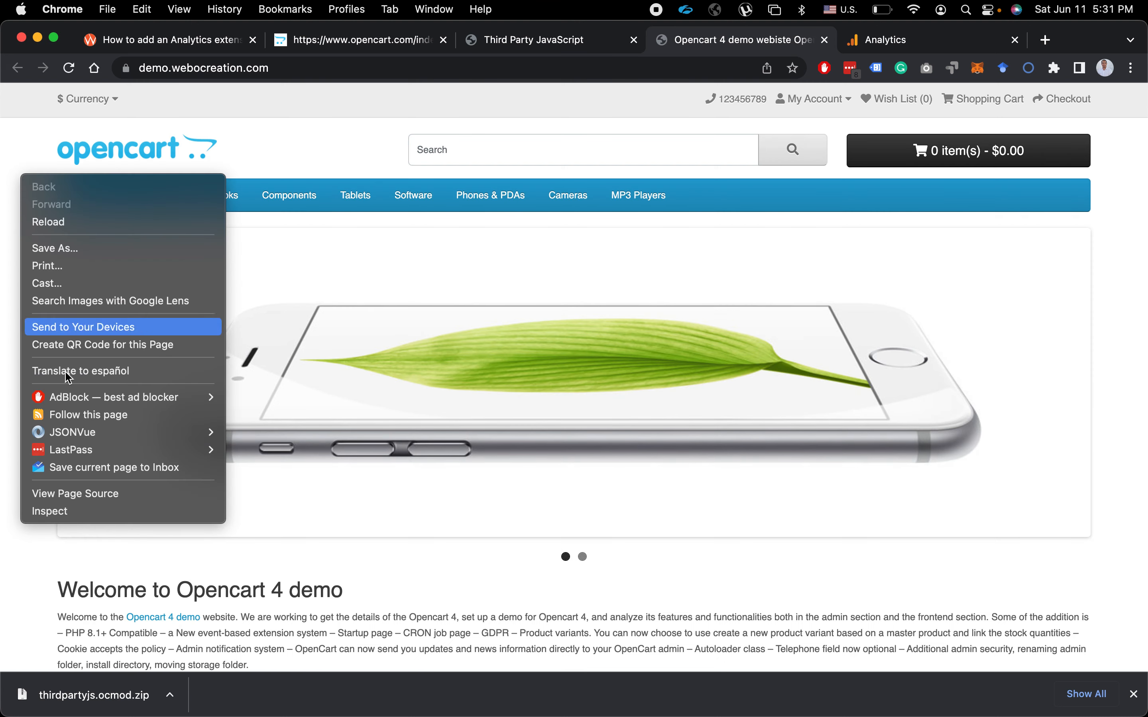
pyautogui.click(63, 488)
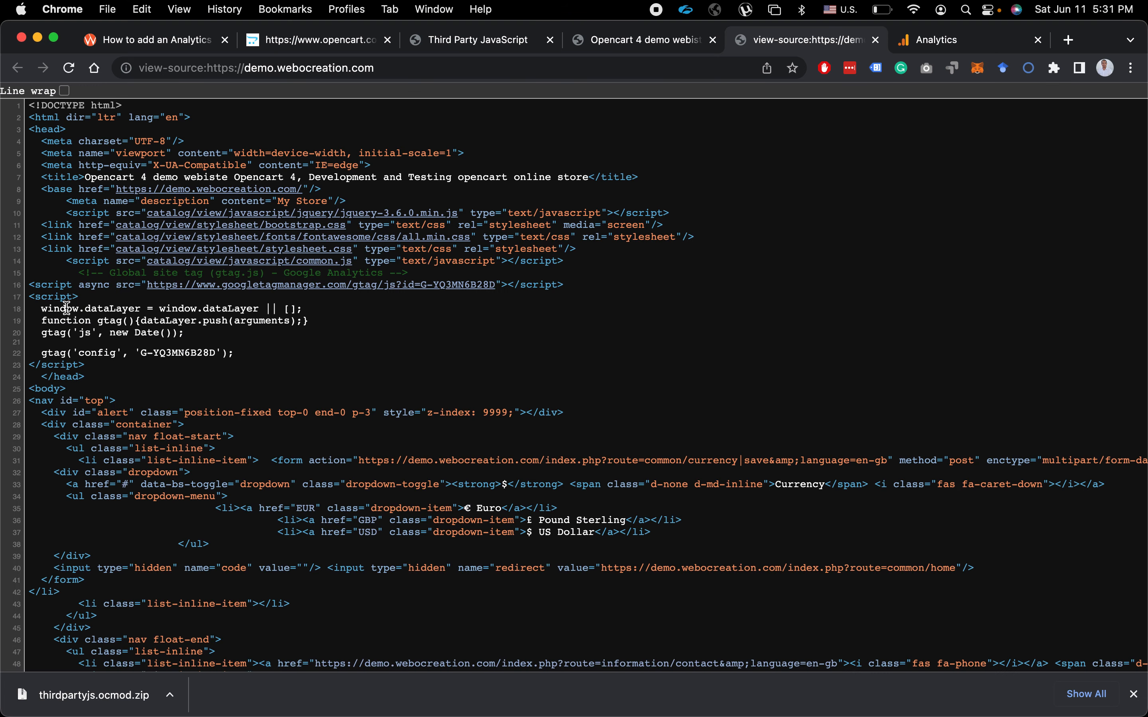
pyautogui.moveTo(47, 297); pyautogui.dragTo(114, 355)
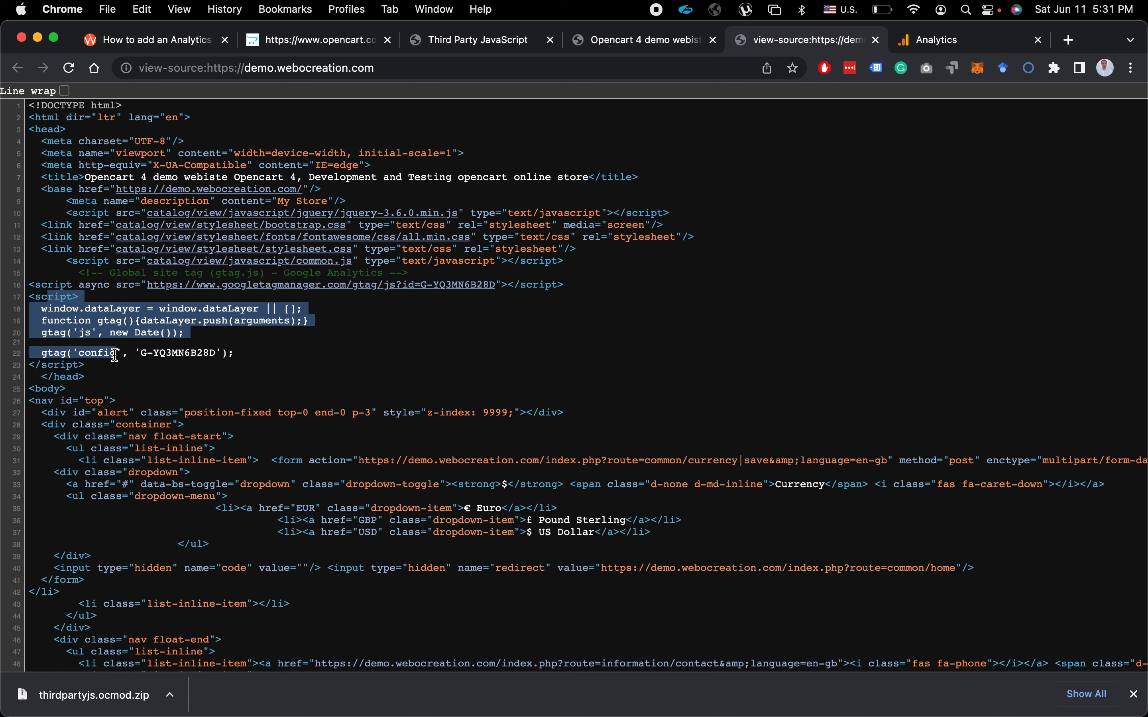
pyautogui.click(463, 47)
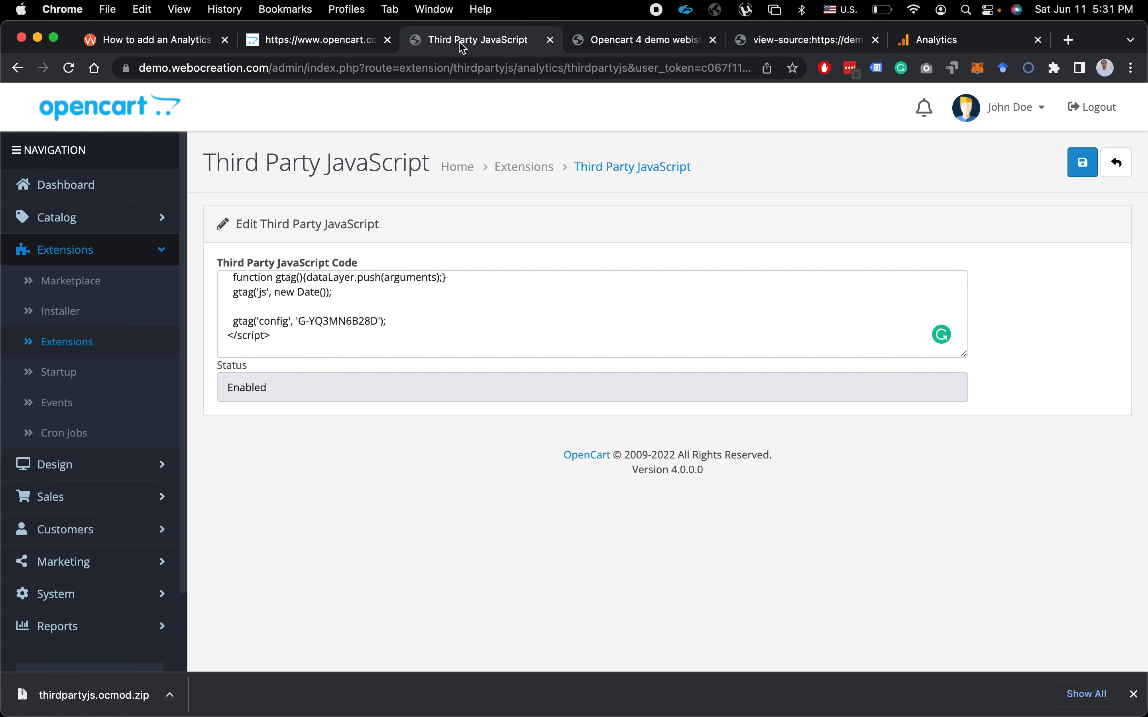